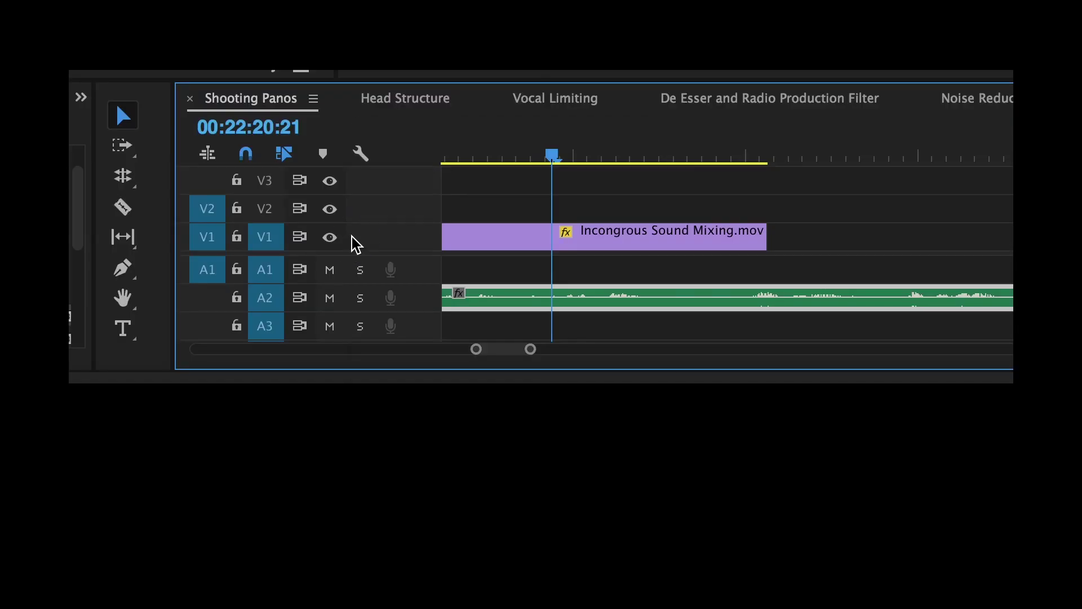
# - Add new audio tracks to the Shelby chaotic loop sequence from the track header menu
pyautogui.rightClick(356, 244)
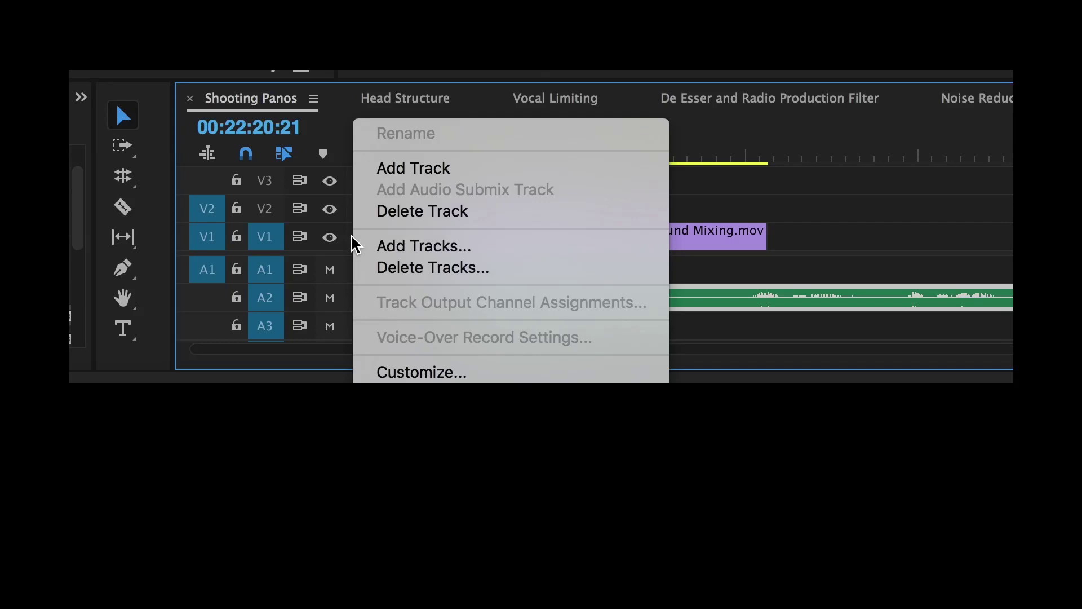
pyautogui.click(443, 248)
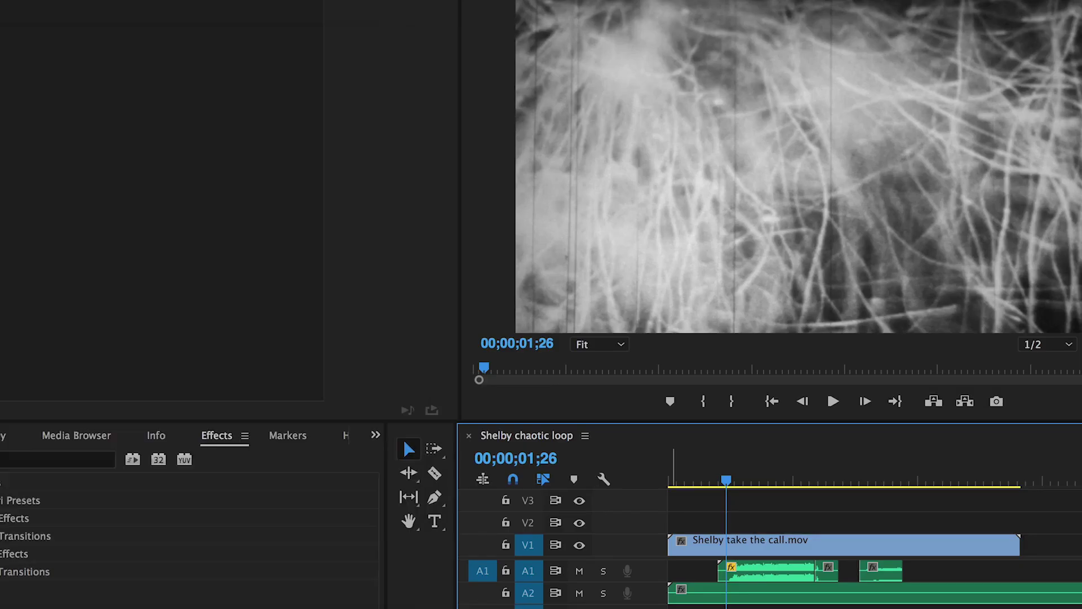
# - Shift the Footsteps_on_concrete clip on A3 slightly later, then play the sequence to hear it
pyautogui.press('-')
pyautogui.press('-')
pyautogui.moveTo(824, 479); pyautogui.dragTo(784, 481)
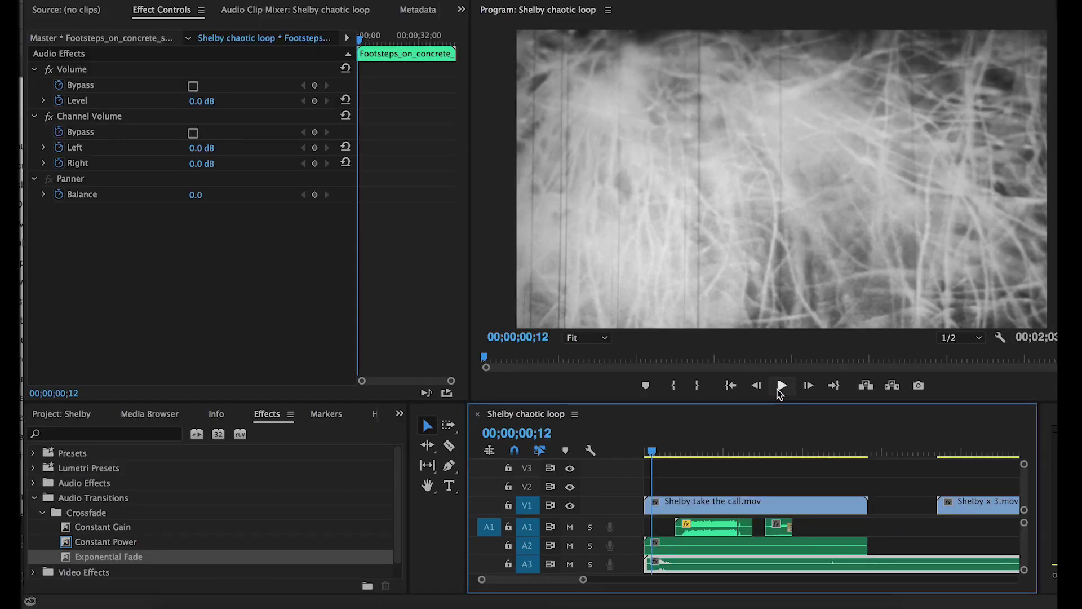
pyautogui.moveTo(675, 564); pyautogui.dragTo(707, 564)
pyautogui.press('space')
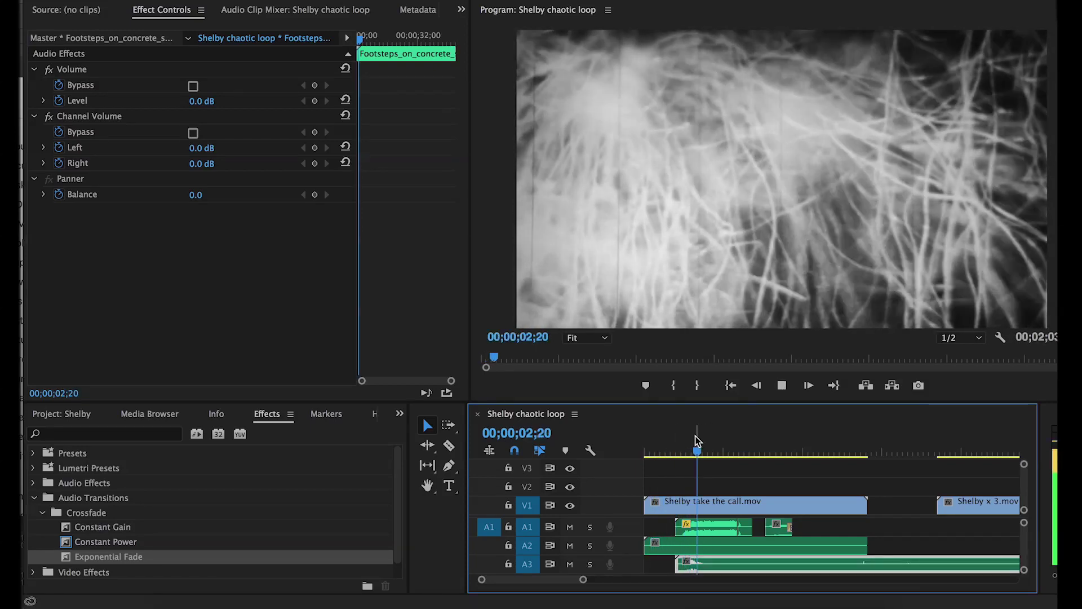
pyautogui.press('space')
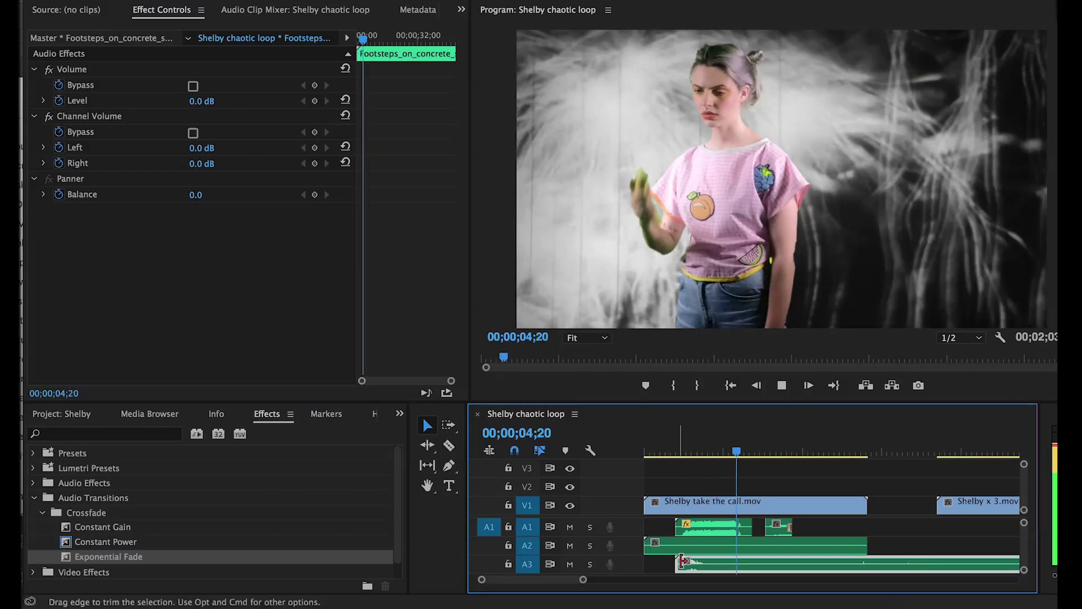
# - Bring the Finder footsteps search results forward and widen the window to show more
pyautogui.moveTo(205, 599)
pyautogui.click(151, 598)
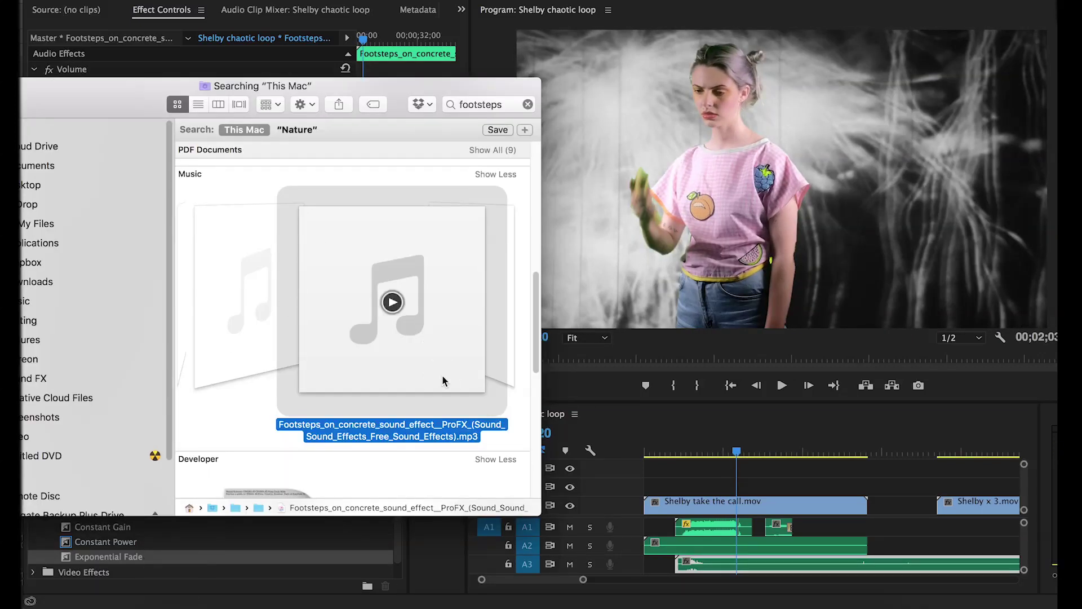
pyautogui.press('Right')
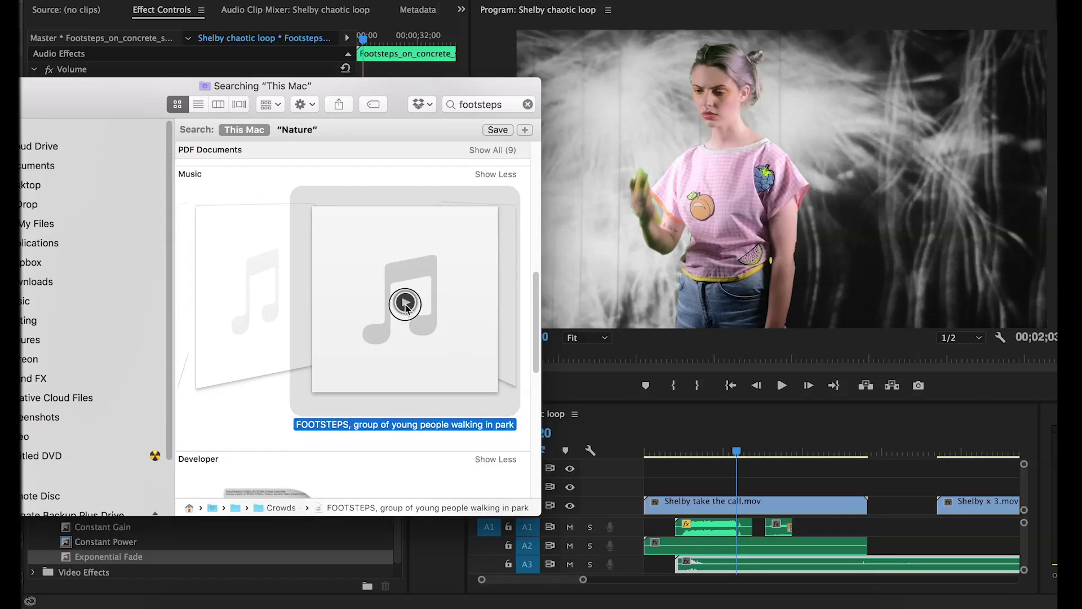
pyautogui.moveTo(540, 514); pyautogui.dragTo(781, 508)
# - Preview the shingle, snow and pavement footsteps, settling on pavement, 1 man walking
pyautogui.click(643, 314)
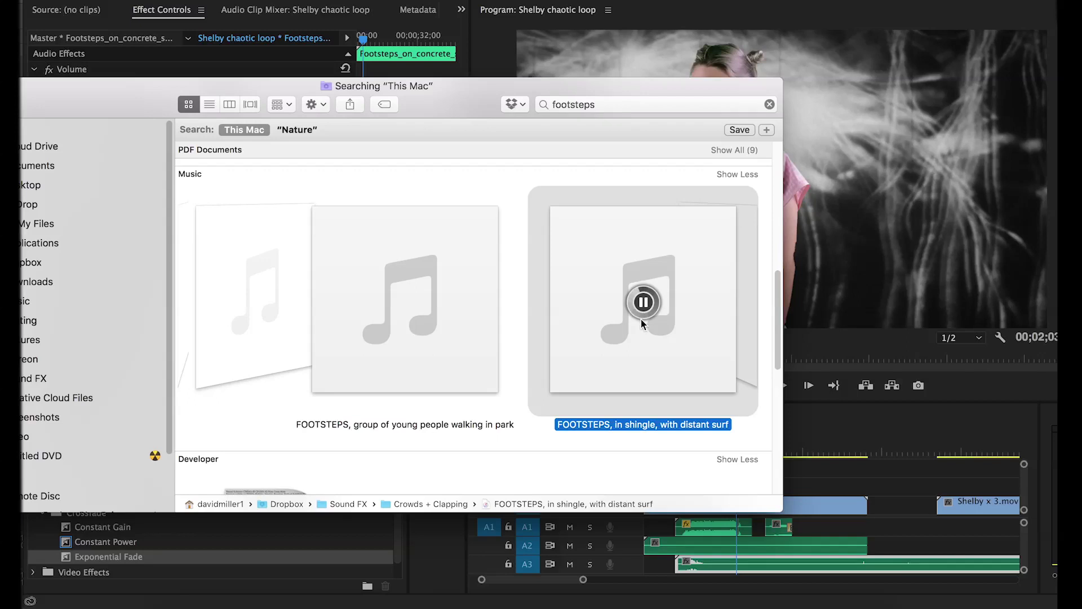
pyautogui.press('XF86AudioRaiseVolume')
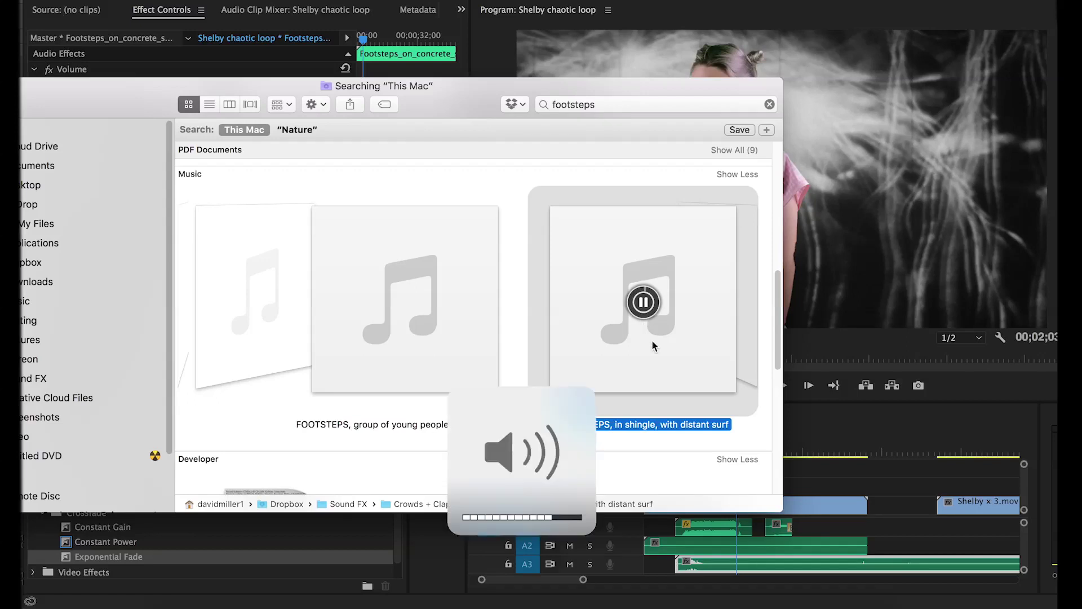
pyautogui.press('Right')
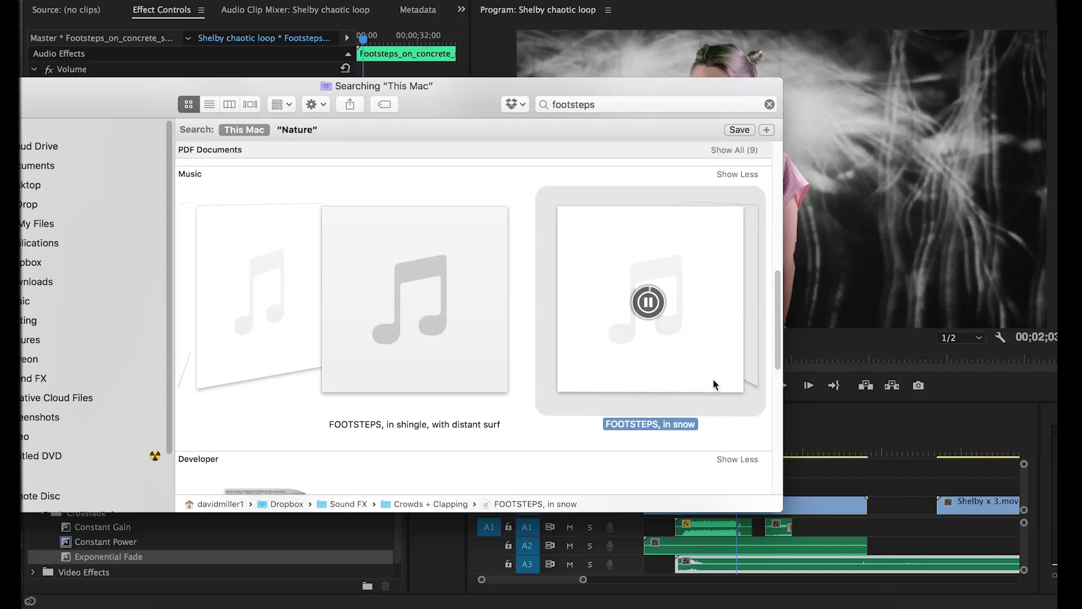
pyautogui.press('Right')
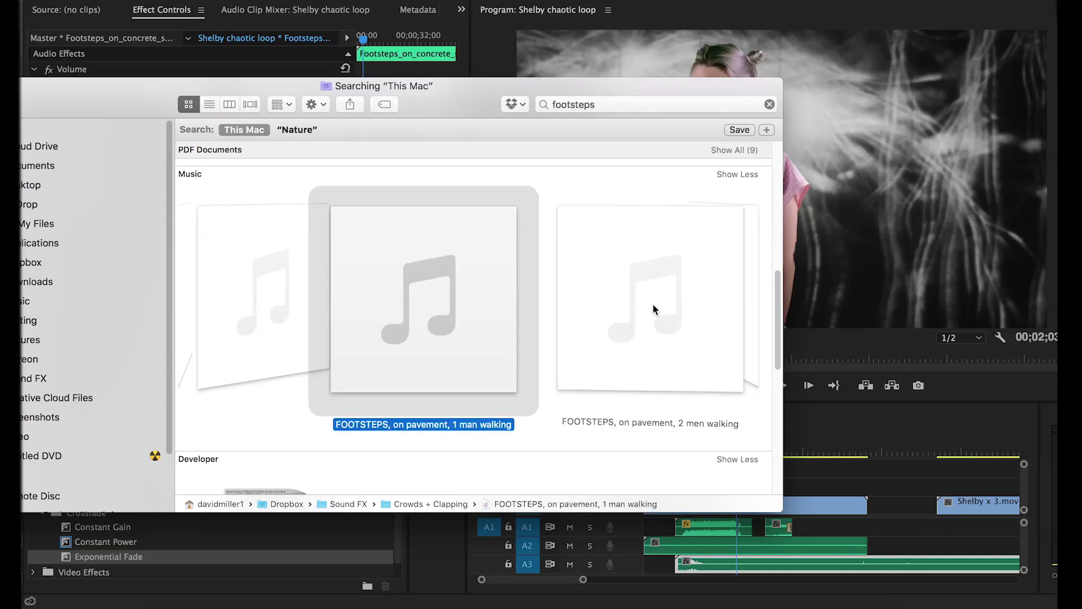
pyautogui.moveTo(388, 311)
pyautogui.click(425, 304)
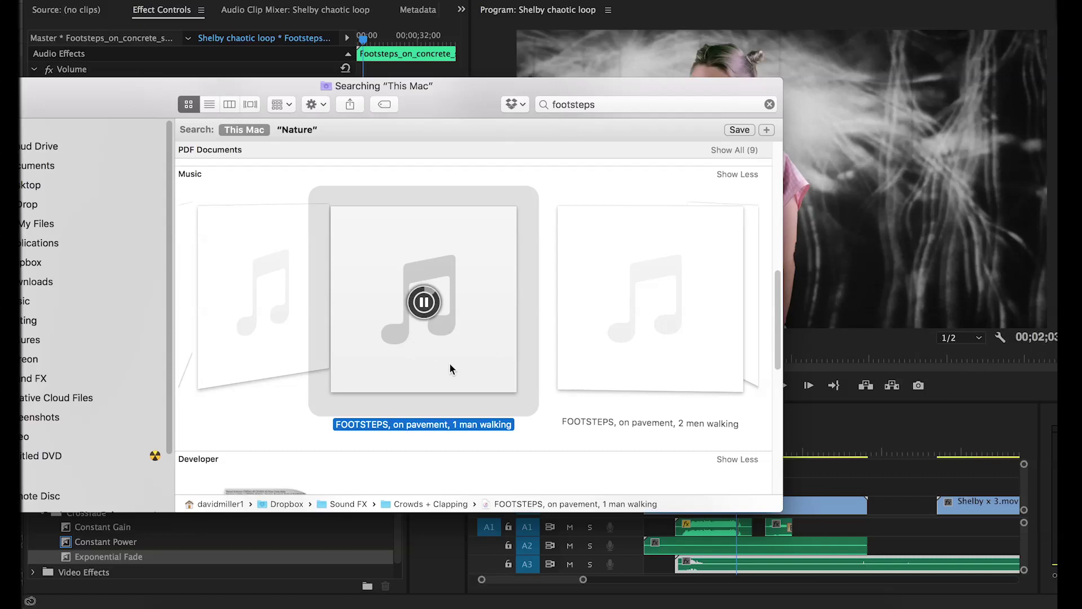
pyautogui.click(789, 563)
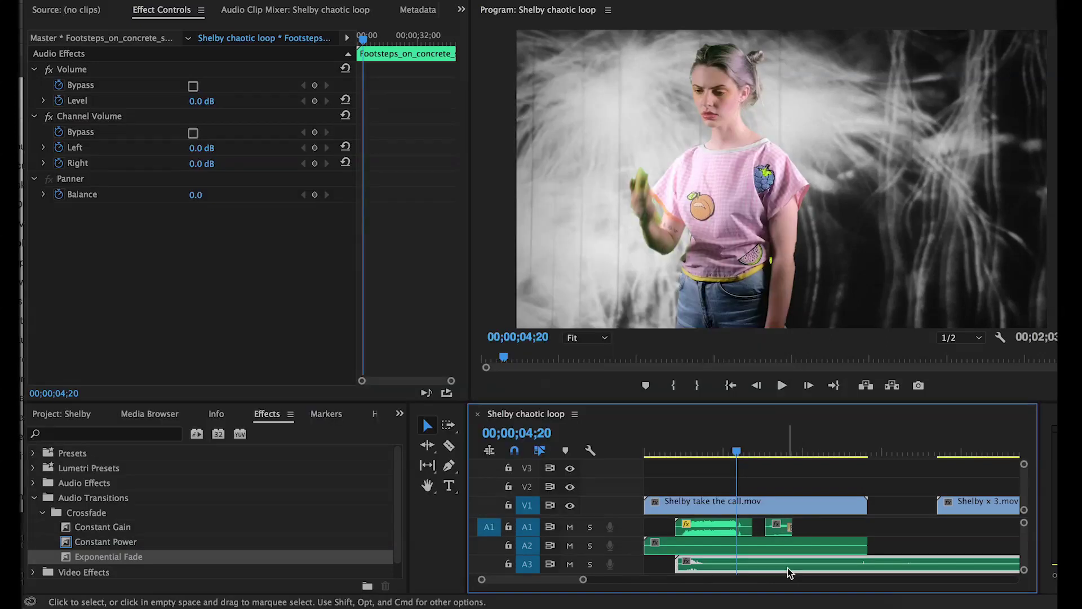
# - Replace Footsteps_on_concrete on A3 with the 43-bbc-footsteps, on pavement clip from Finder
pyautogui.press('Delete')
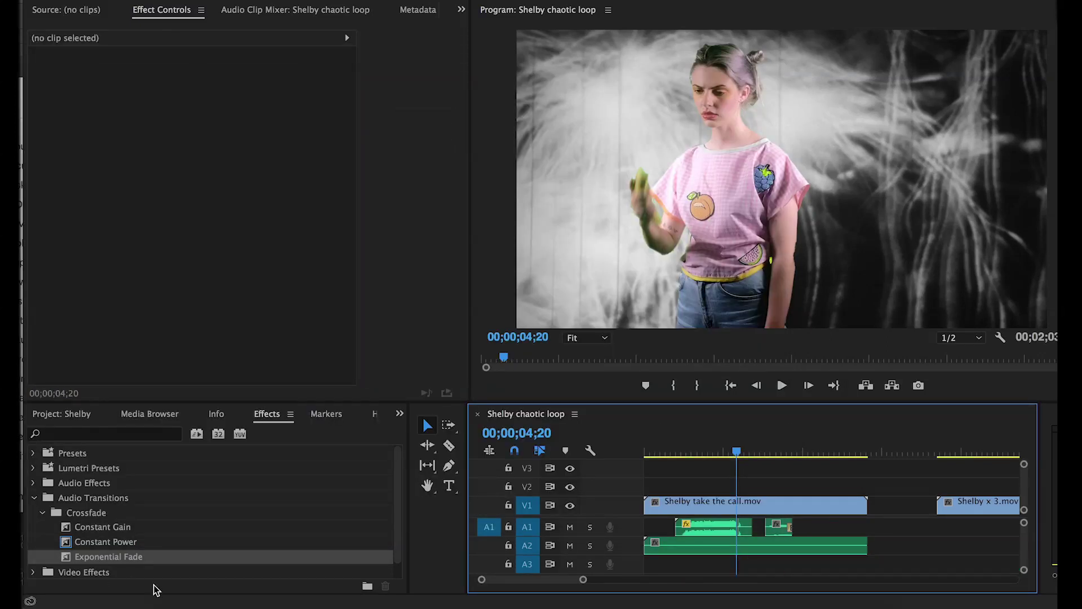
pyautogui.press('super+Tab')
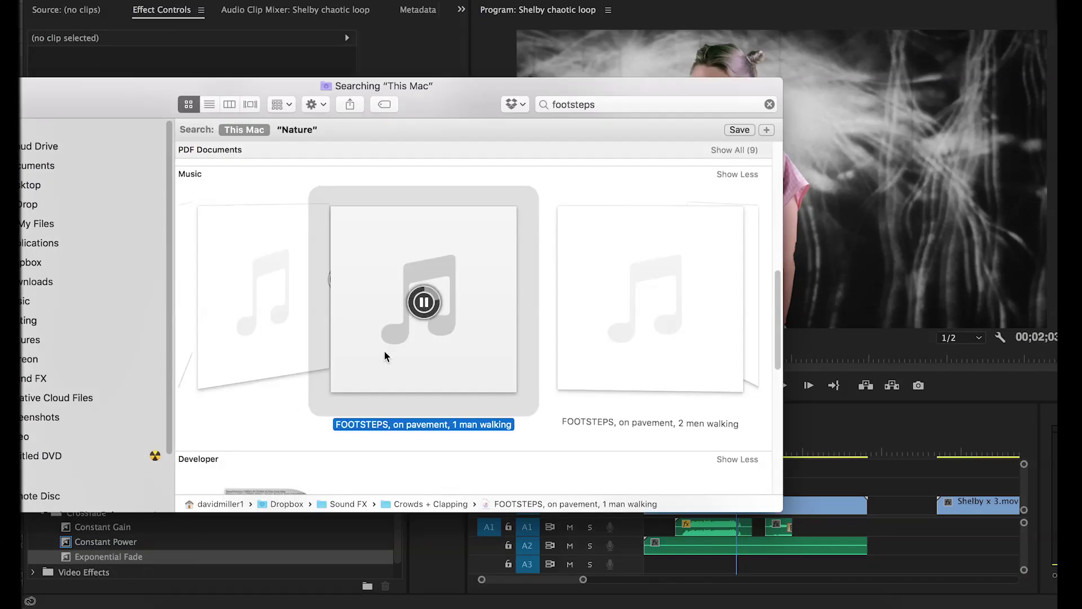
pyautogui.moveTo(447, 379); pyautogui.dragTo(680, 565)
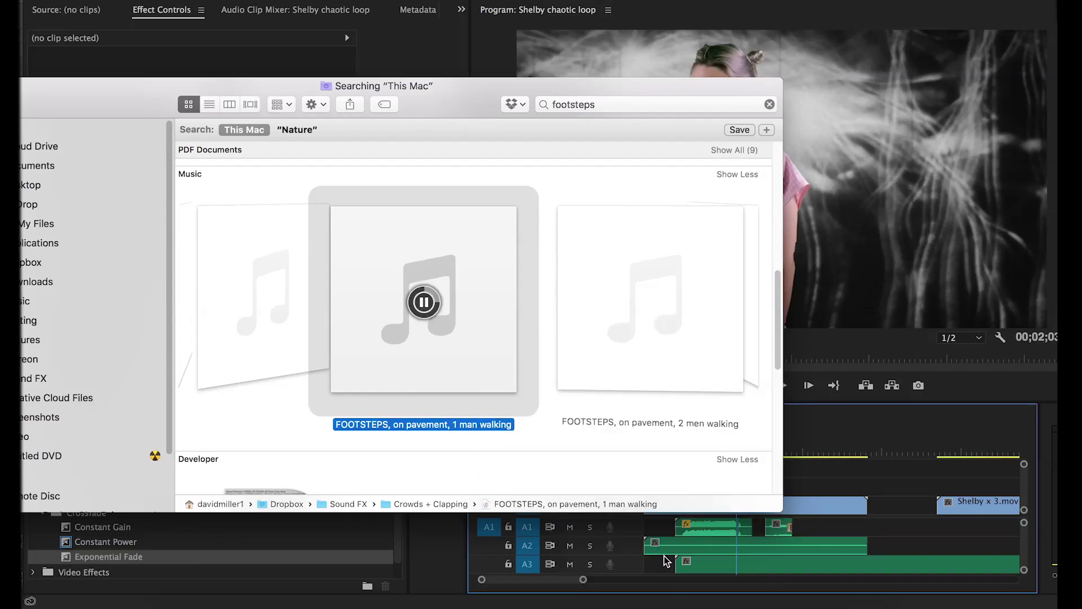
pyautogui.press('super+Tab')
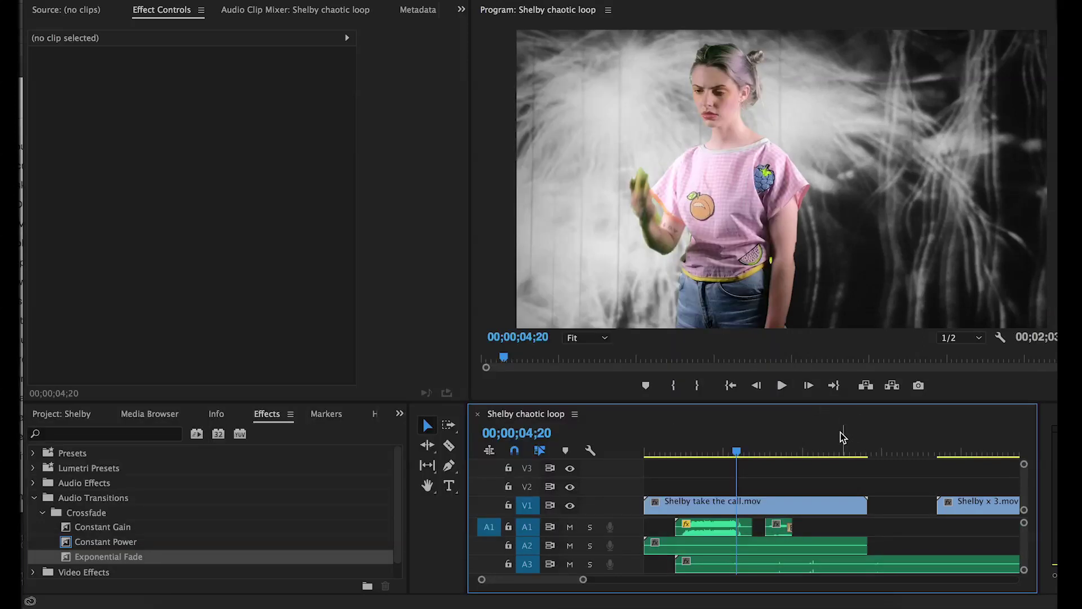
pyautogui.click(787, 565)
# - Shorten the A3 pavement footsteps clip from 00;01;05;15 to 00;00;35;15 via Speed/Duration
pyautogui.moveTo(787, 565); pyautogui.dragTo(783, 565)
pyautogui.rightClick(784, 566)
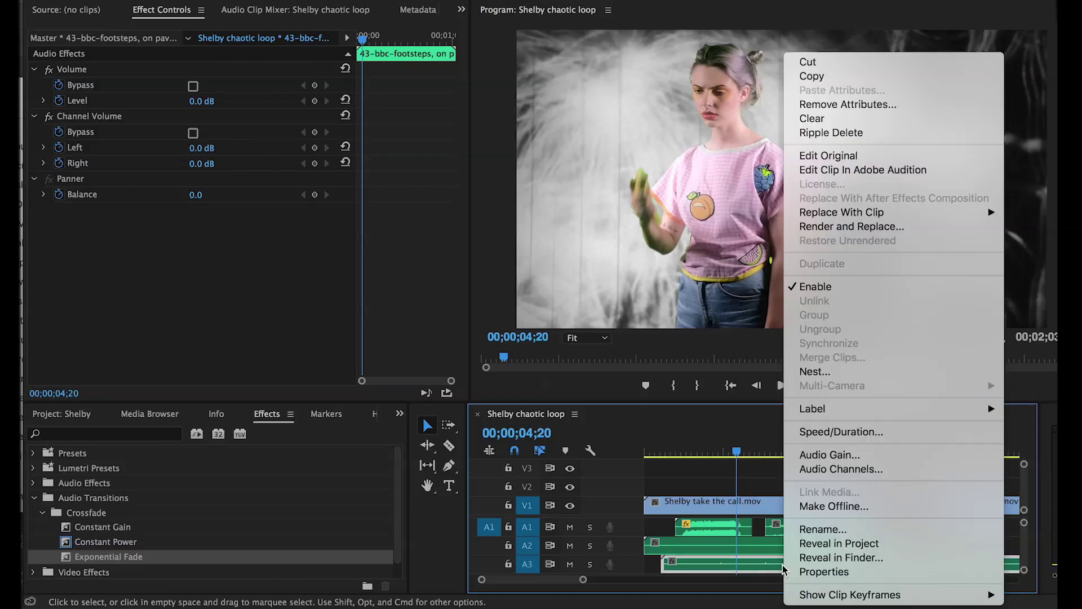
pyautogui.click(808, 433)
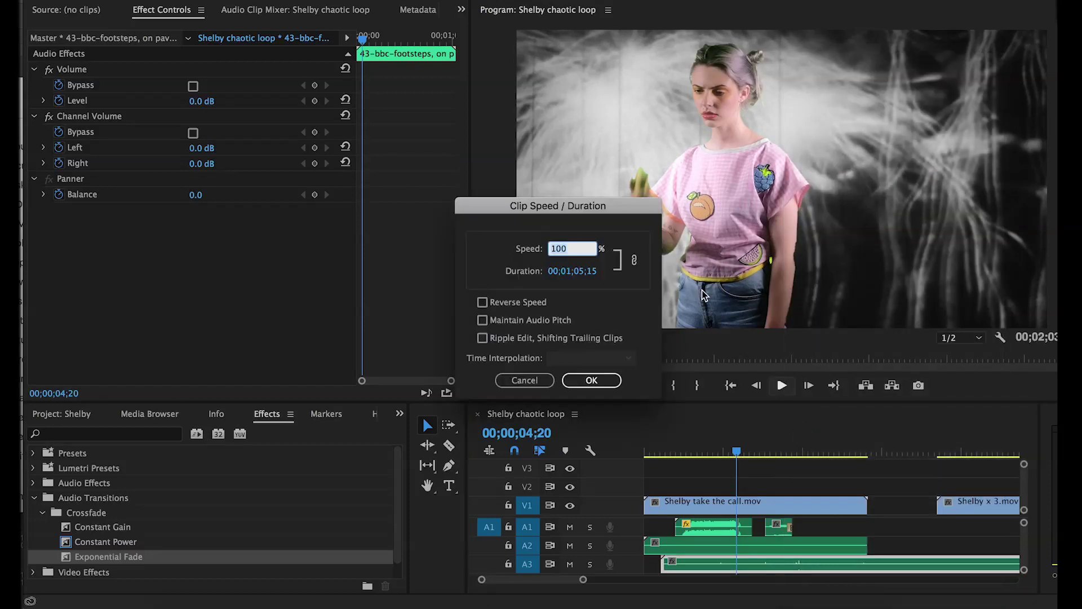
pyautogui.click(574, 271)
pyautogui.click(574, 273)
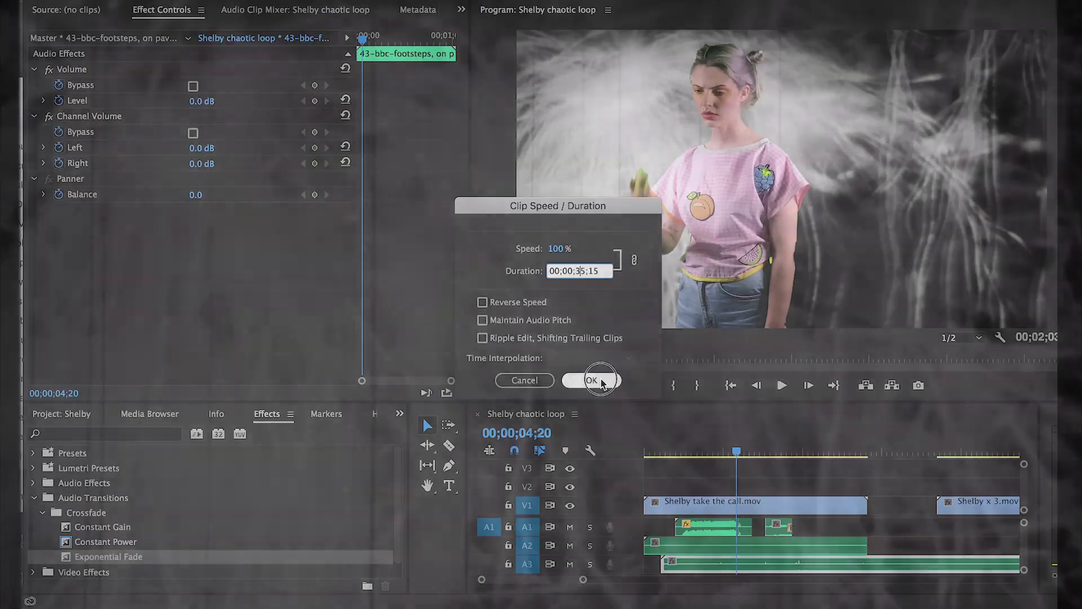
pyautogui.click(600, 381)
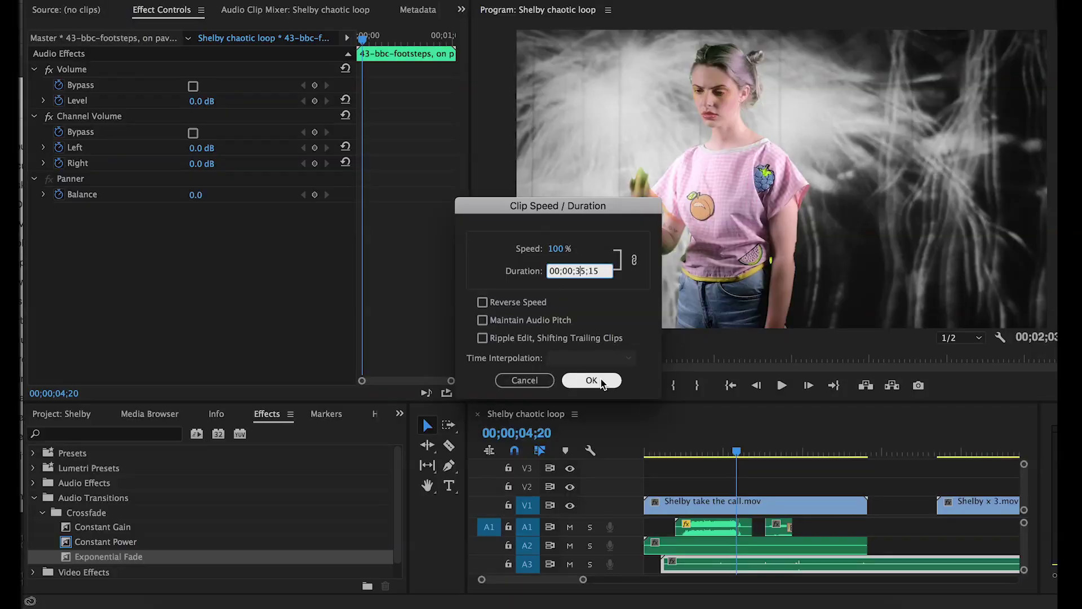
# - Confirm the new duration and move the A3 footsteps clip to the sequence start
pyautogui.click(601, 379)
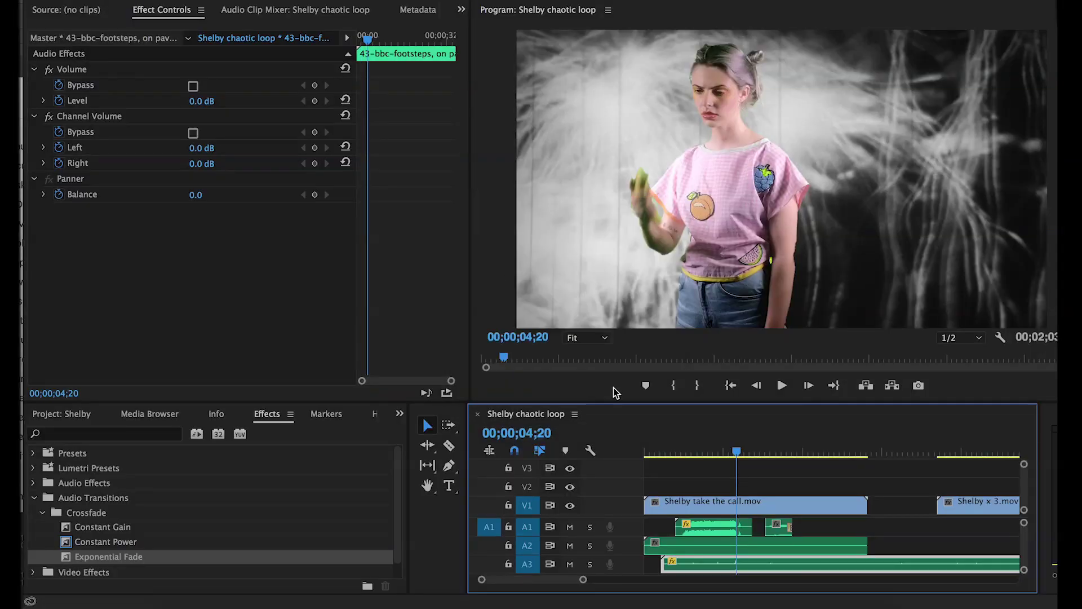
pyautogui.click(741, 564)
pyautogui.moveTo(742, 564); pyautogui.dragTo(723, 564)
# - Play the sequence from near the start to check the footsteps against the video
pyautogui.moveTo(699, 440); pyautogui.dragTo(676, 441)
pyautogui.press('space')
pyautogui.press('XF86AudioRaiseVolume')
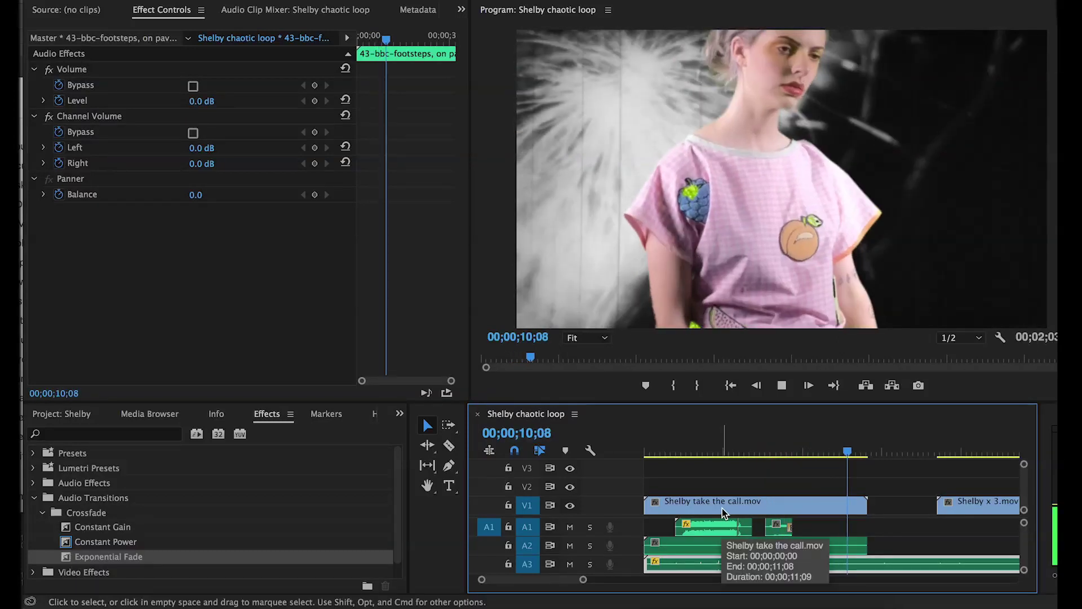
pyautogui.click(855, 443)
pyautogui.moveTo(855, 443); pyautogui.dragTo(810, 449)
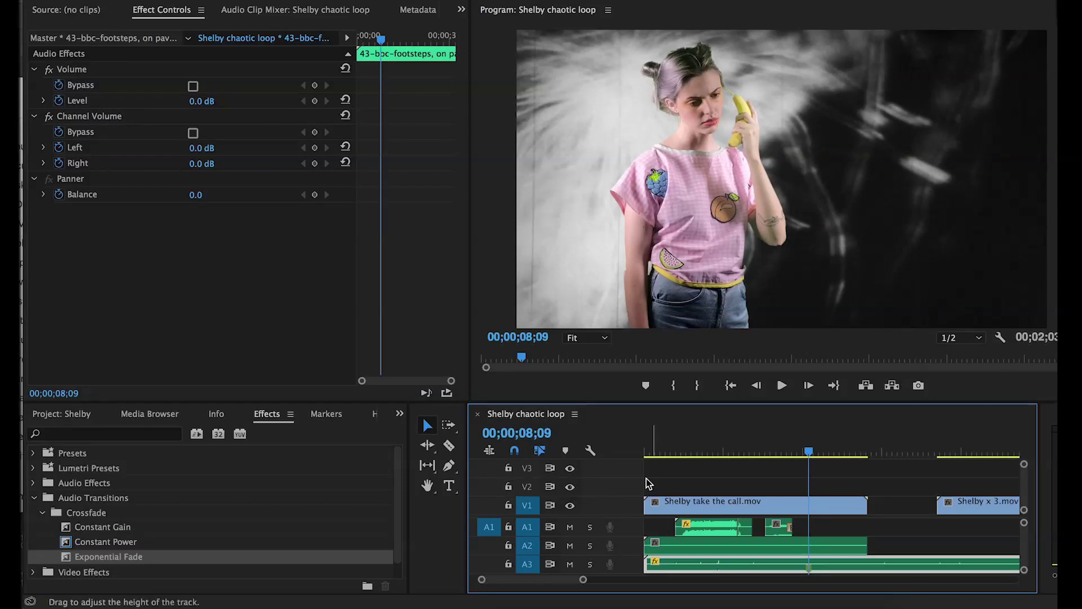
pyautogui.click(809, 512)
# - Move the playhead back to about four seconds
pyautogui.moveTo(768, 449); pyautogui.dragTo(733, 449)
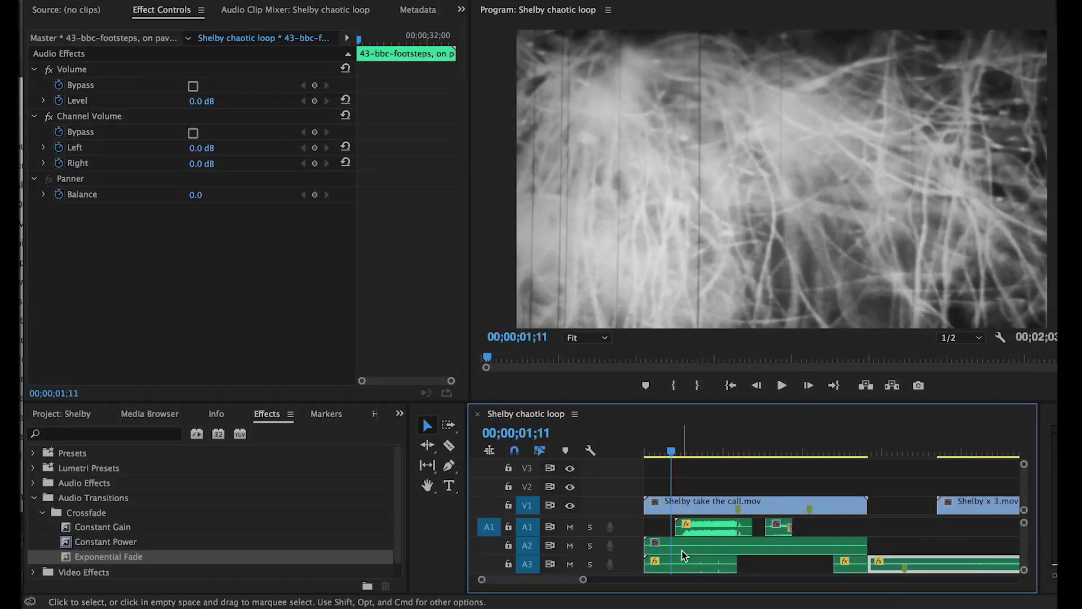
# - Keyframe the opening footsteps clip's Level from 0.0 dB up to 4.0 dB
pyautogui.click(678, 567)
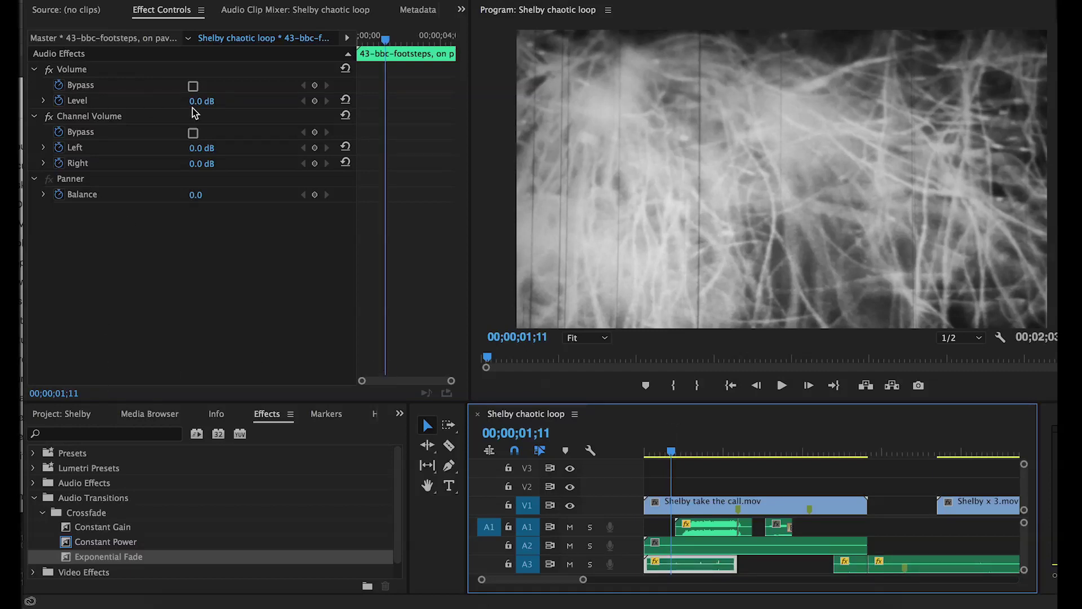
pyautogui.click(314, 101)
pyautogui.moveTo(408, 43); pyautogui.dragTo(454, 40)
pyautogui.moveTo(199, 101); pyautogui.dragTo(200, 101)
pyautogui.click(199, 102)
pyautogui.write('4')
pyautogui.click(711, 459)
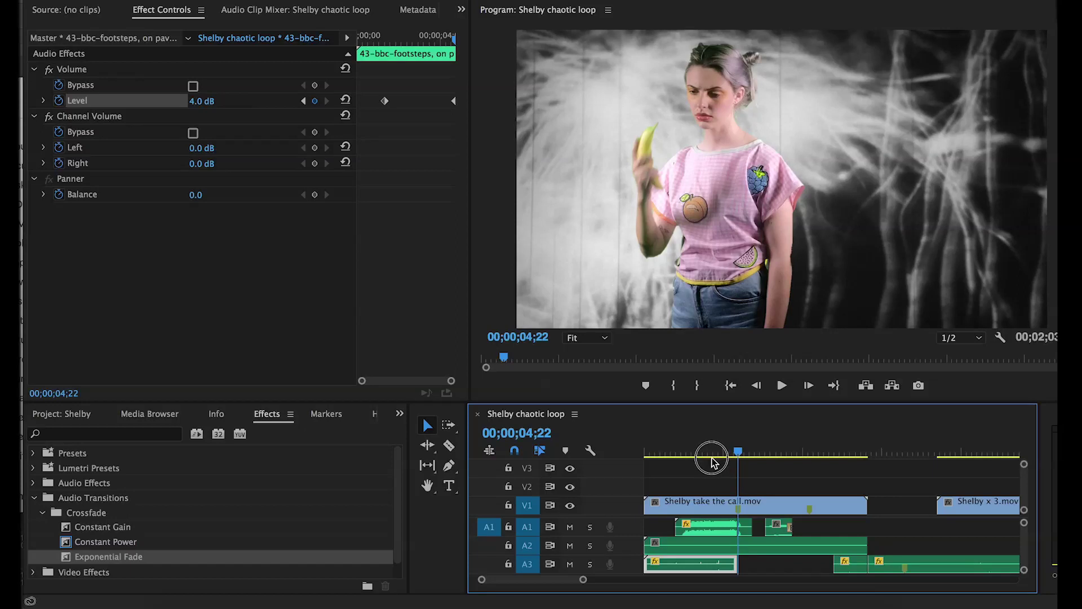
# - Play back from about two seconds to hear the volume ramp
pyautogui.moveTo(709, 451); pyautogui.dragTo(685, 451)
pyautogui.press('space')
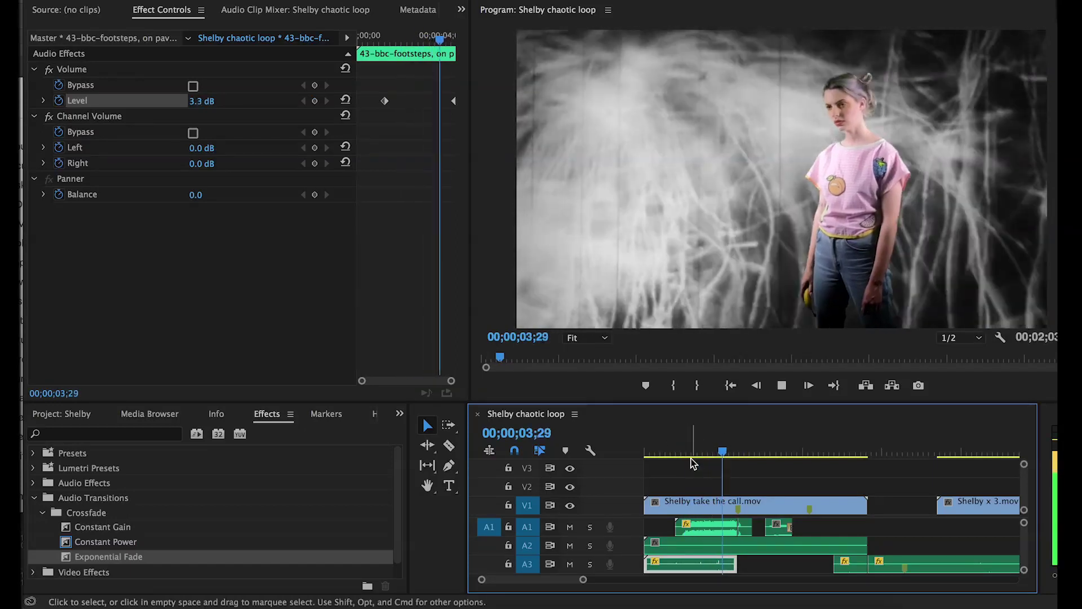
pyautogui.press('space')
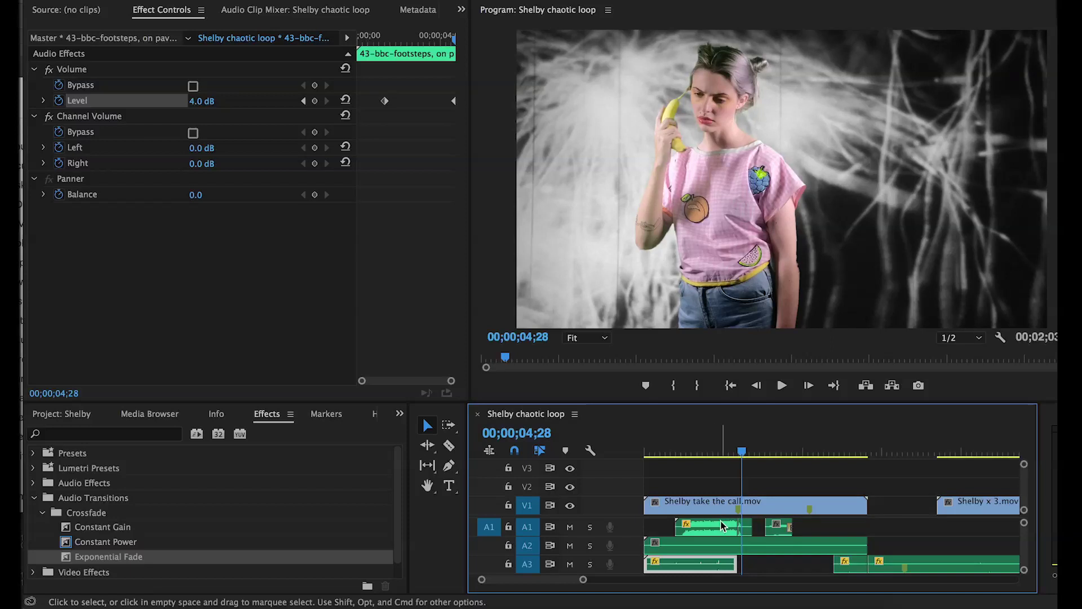